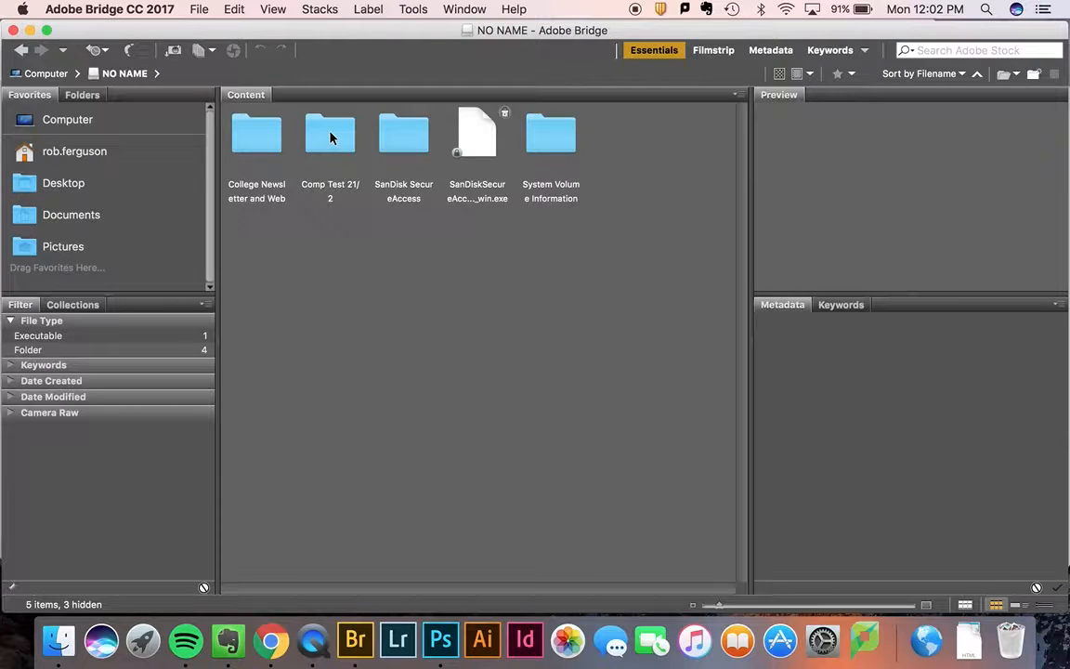
Copy IMG_0127.jpg from the Finals folder inside Comp Test 21/2 into that same Finals folder as a duplicate
double_click(329, 137)
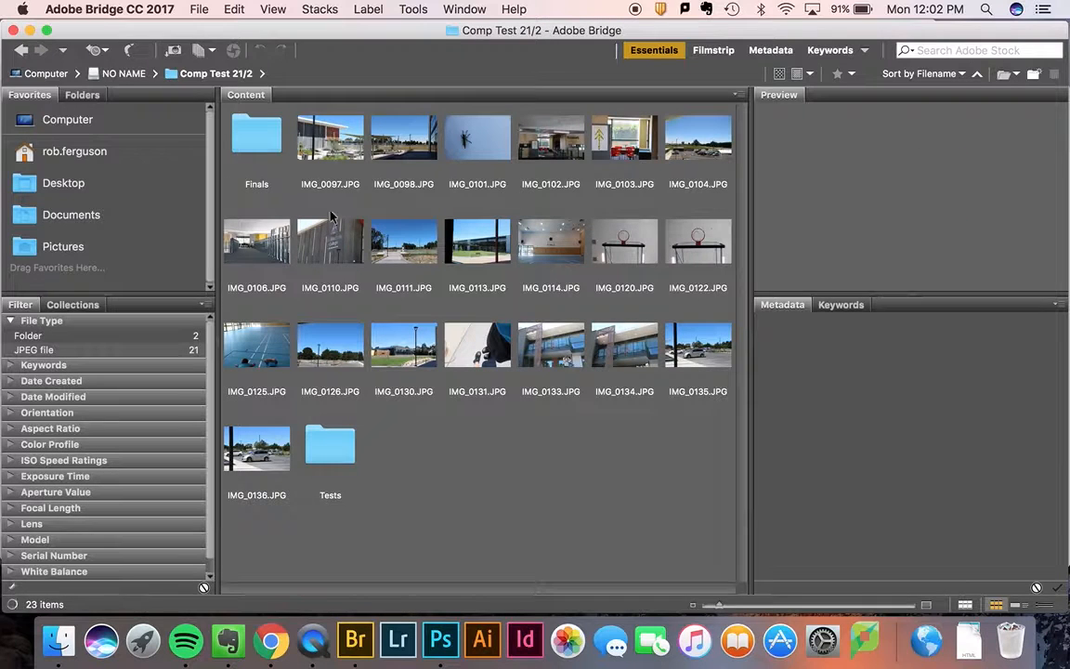
double_click(267, 137)
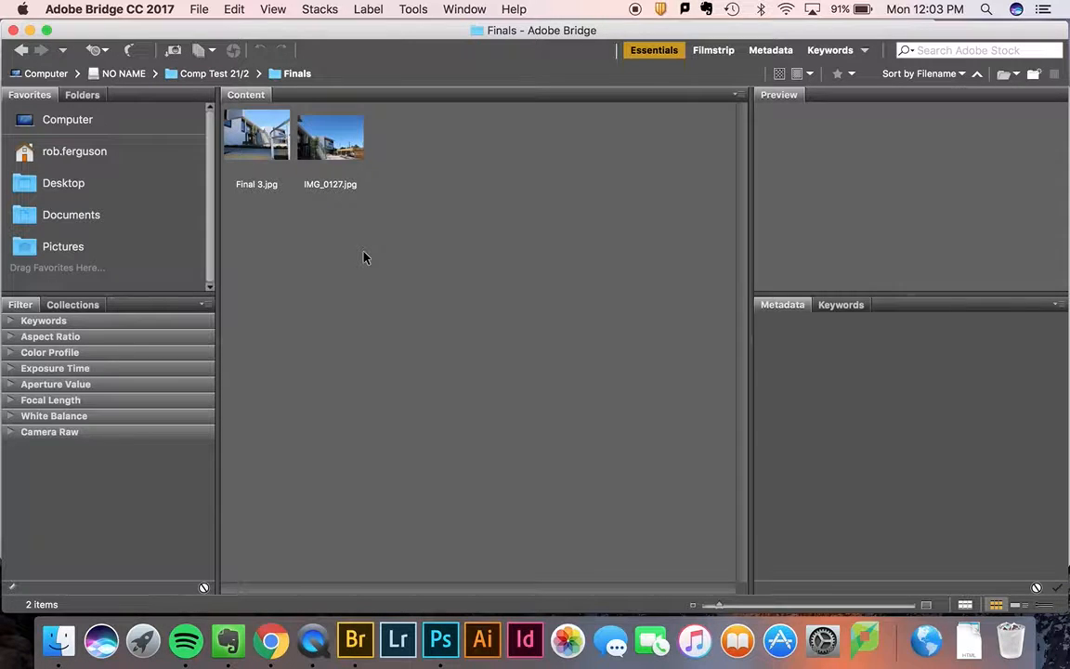
click(336, 144)
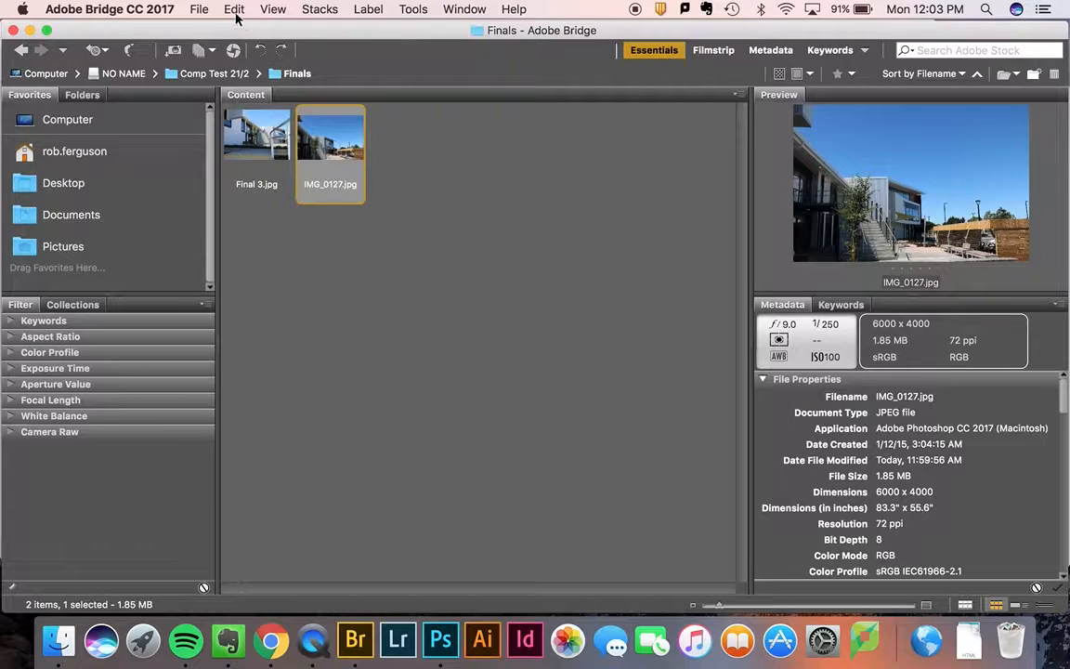
click(198, 10)
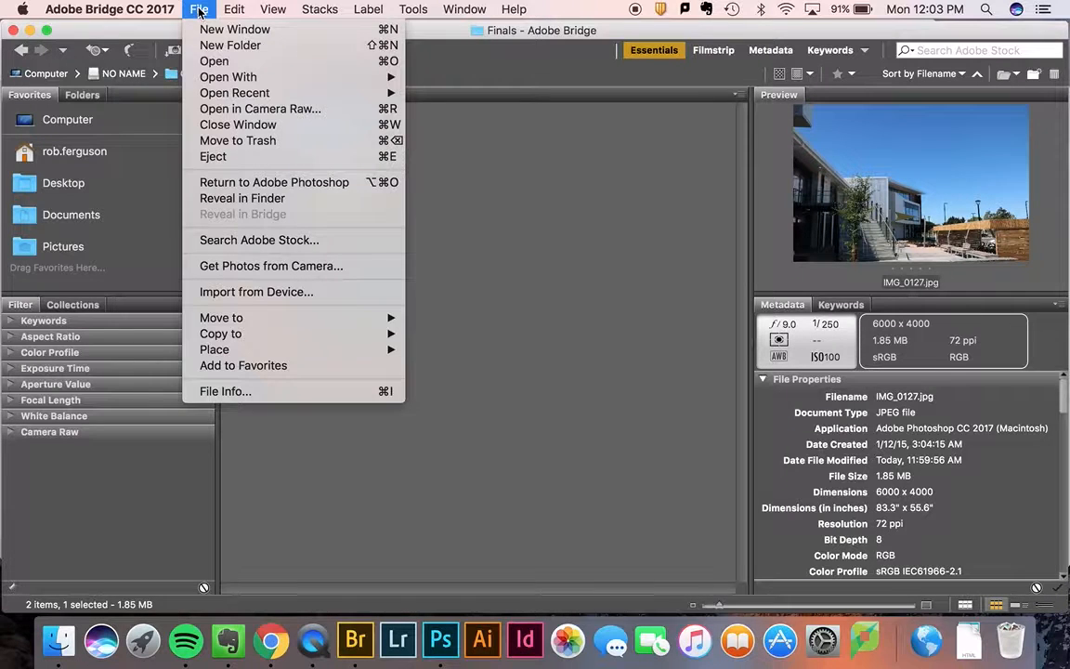
mouse_move(237, 334)
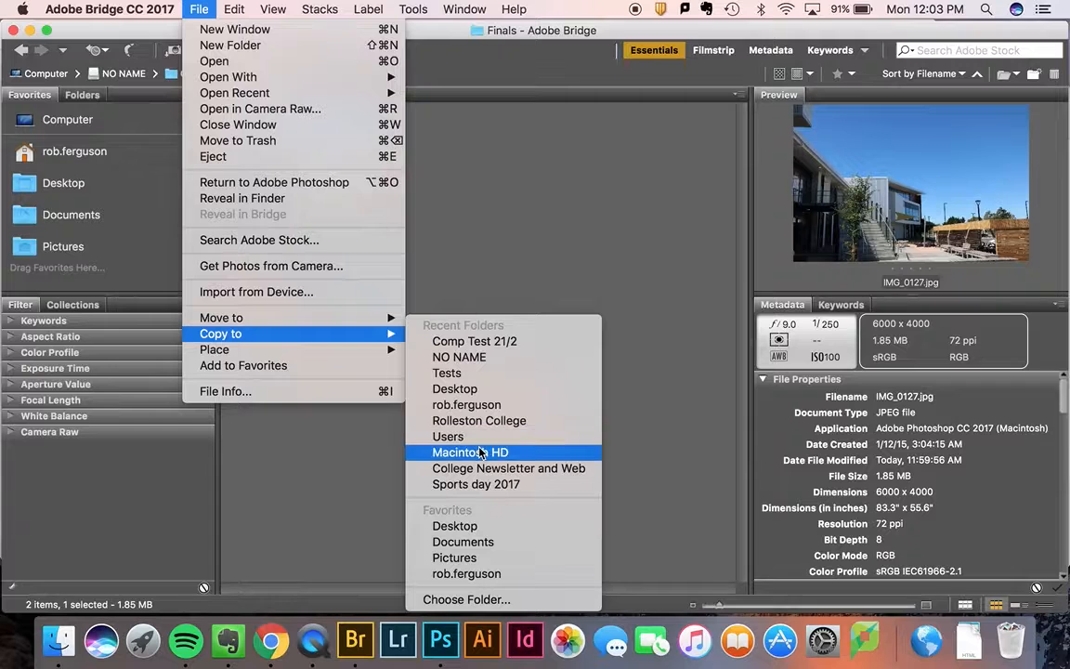
click(477, 601)
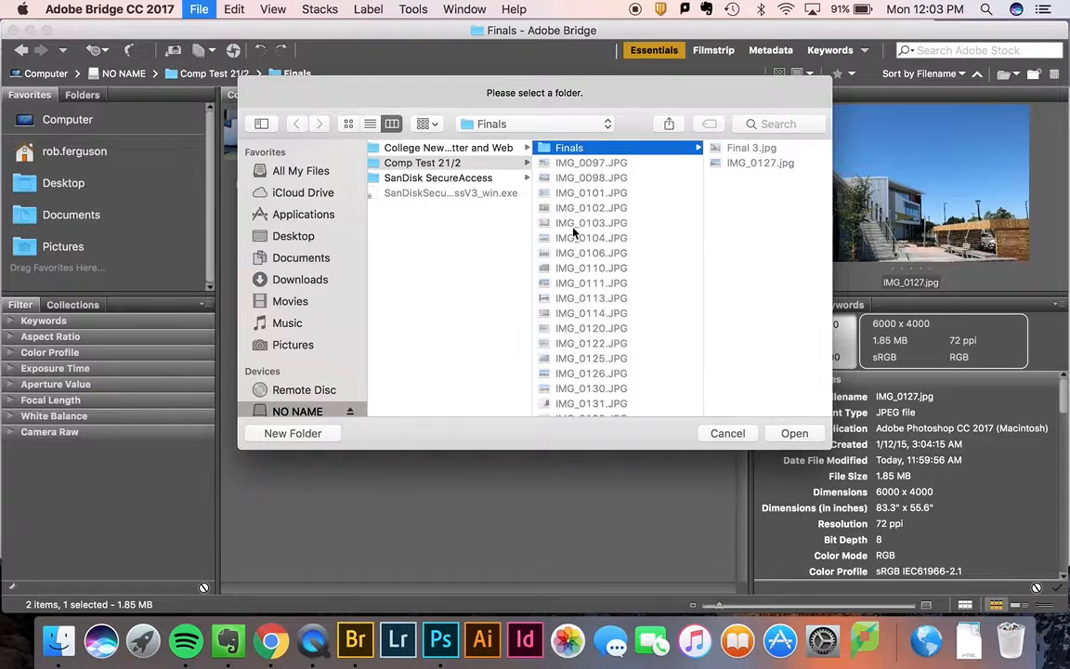
click(569, 151)
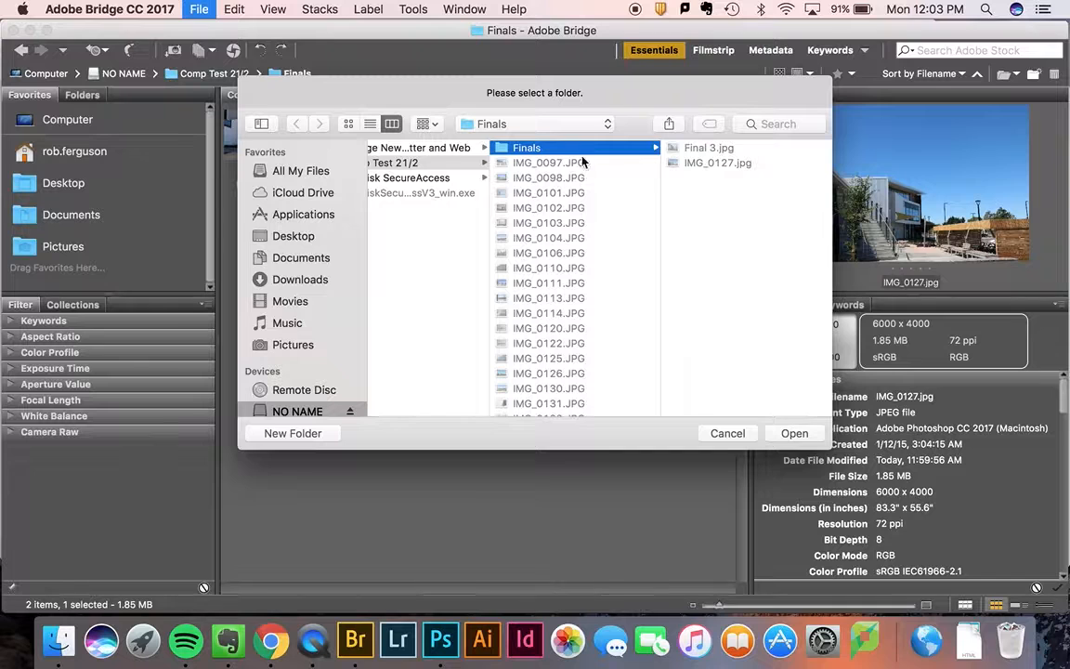
click(794, 432)
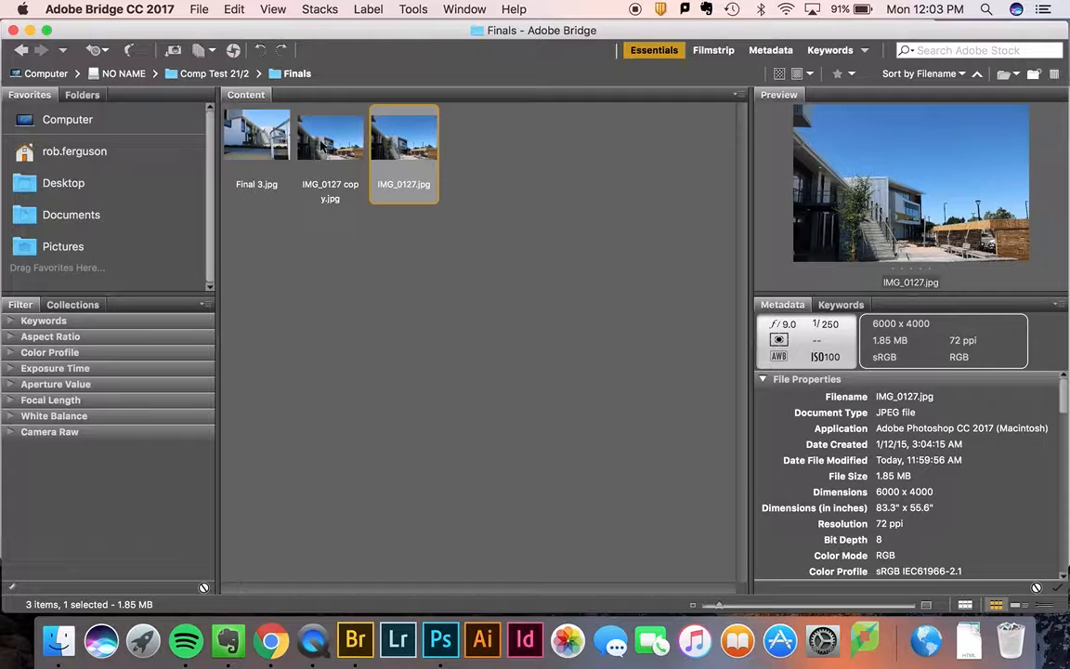
Open IMG_0127 copy.jpg in Camera Raw and draw a crop frame of about 4969 by 2983 pixels around the buildings and sky
click(322, 144)
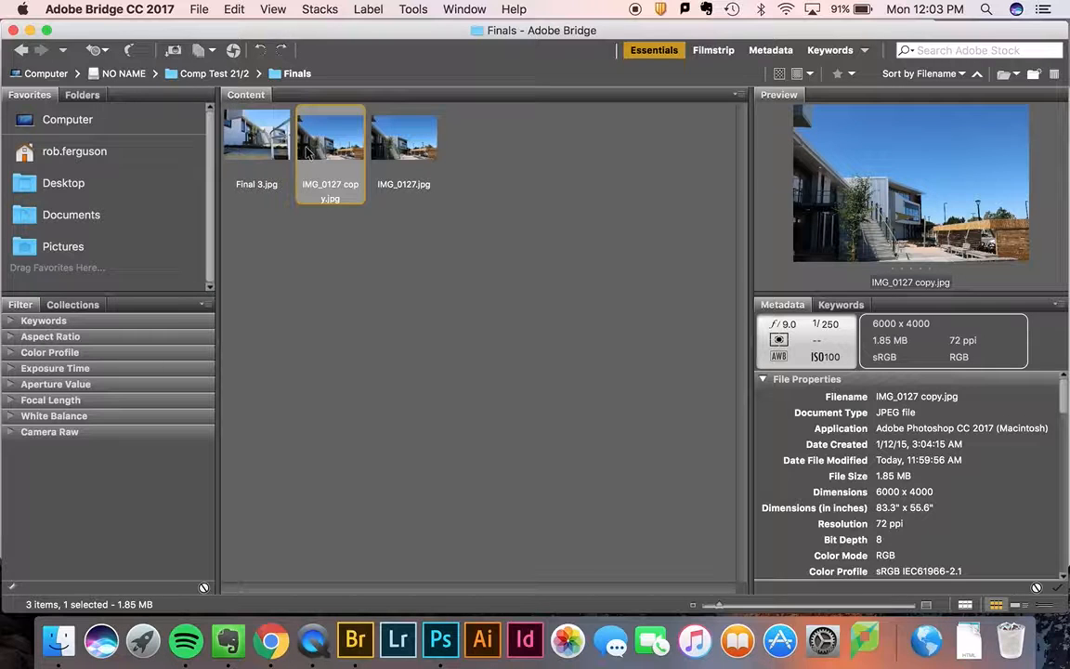
click(234, 52)
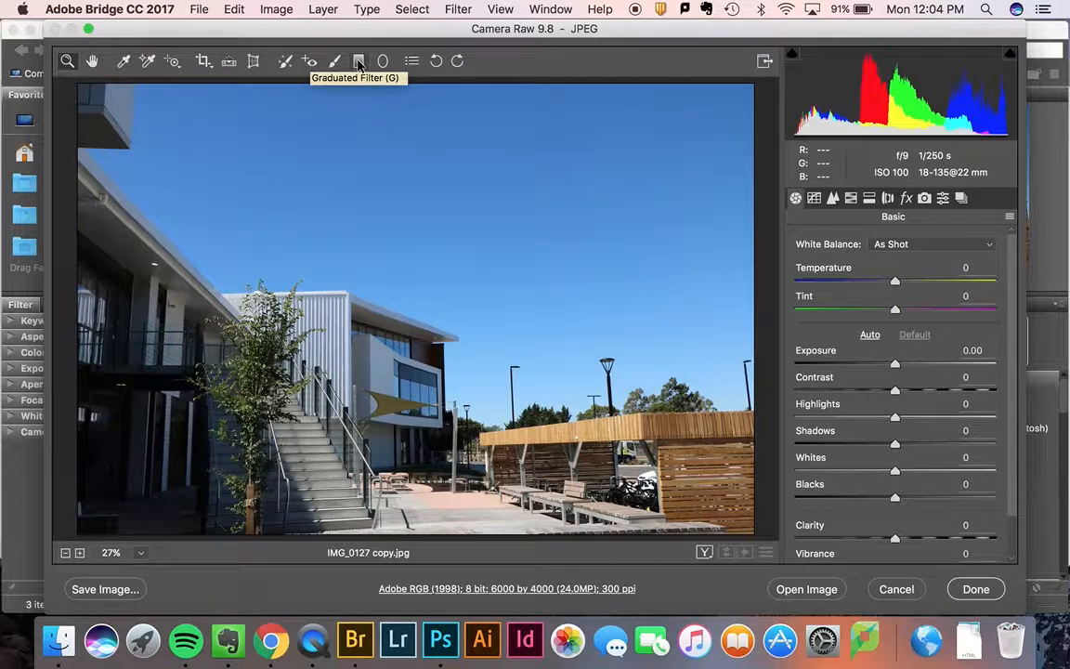
click(203, 62)
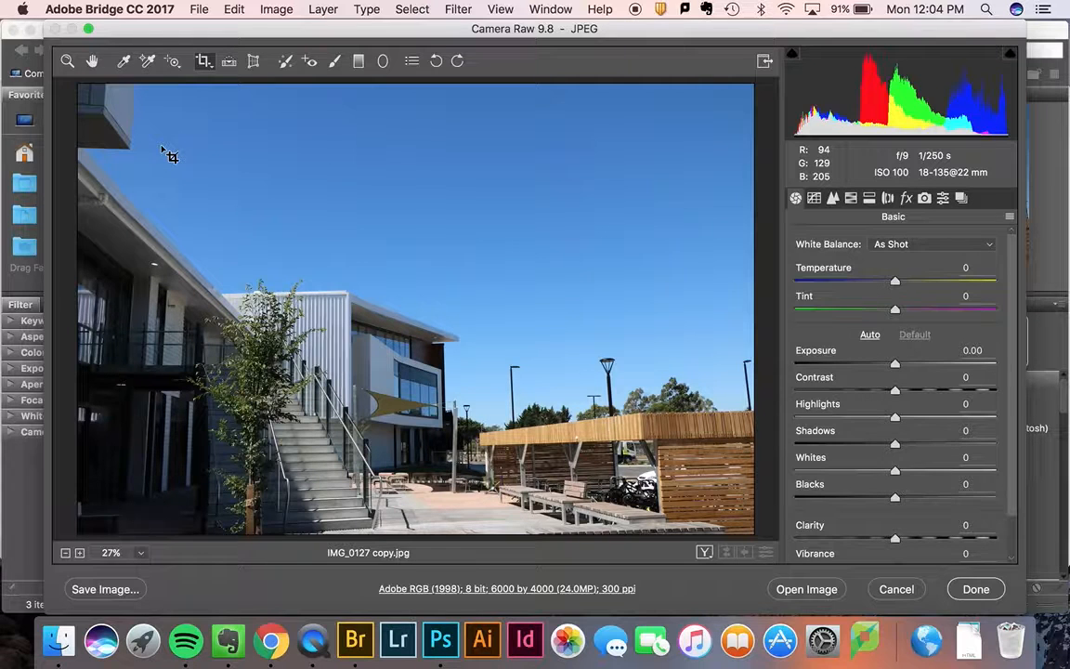
drag(163, 150, 721, 481)
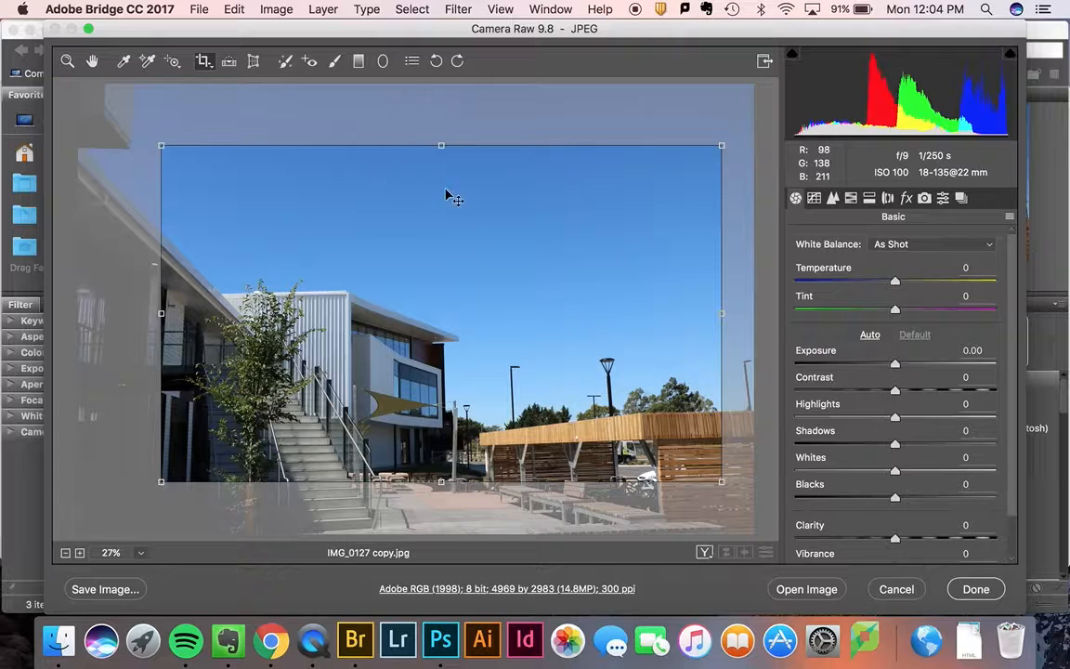
Resize the crop frame to about 5523 by 3376 pixels, trimming the sky and overhanging building corner while keeping the bottom edge, and apply it
drag(442, 144, 441, 120)
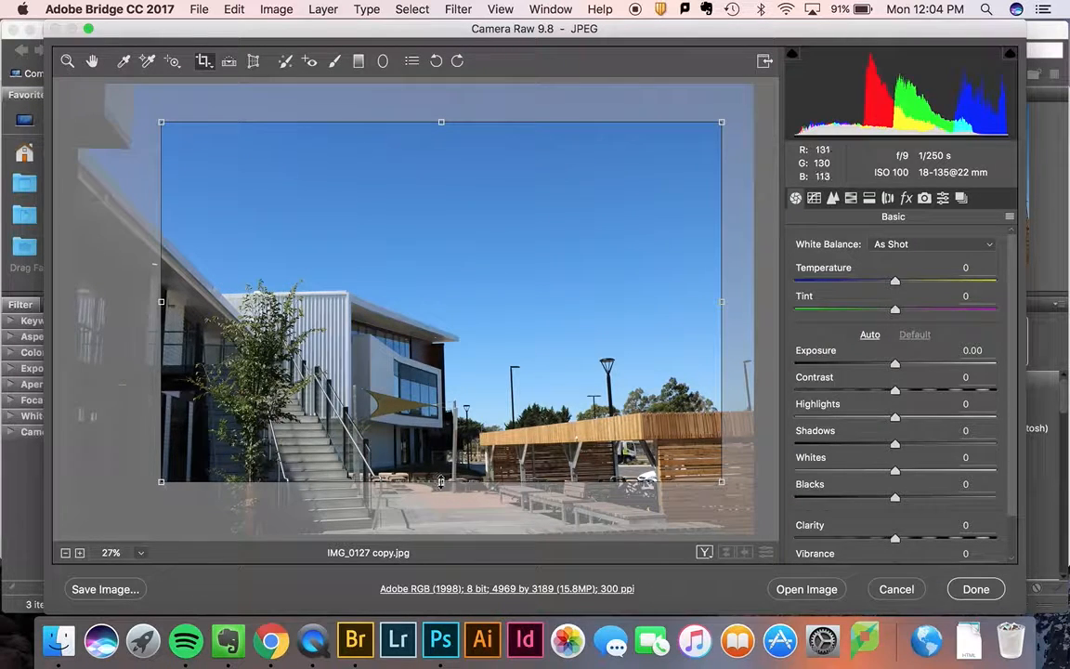
drag(441, 481, 441, 508)
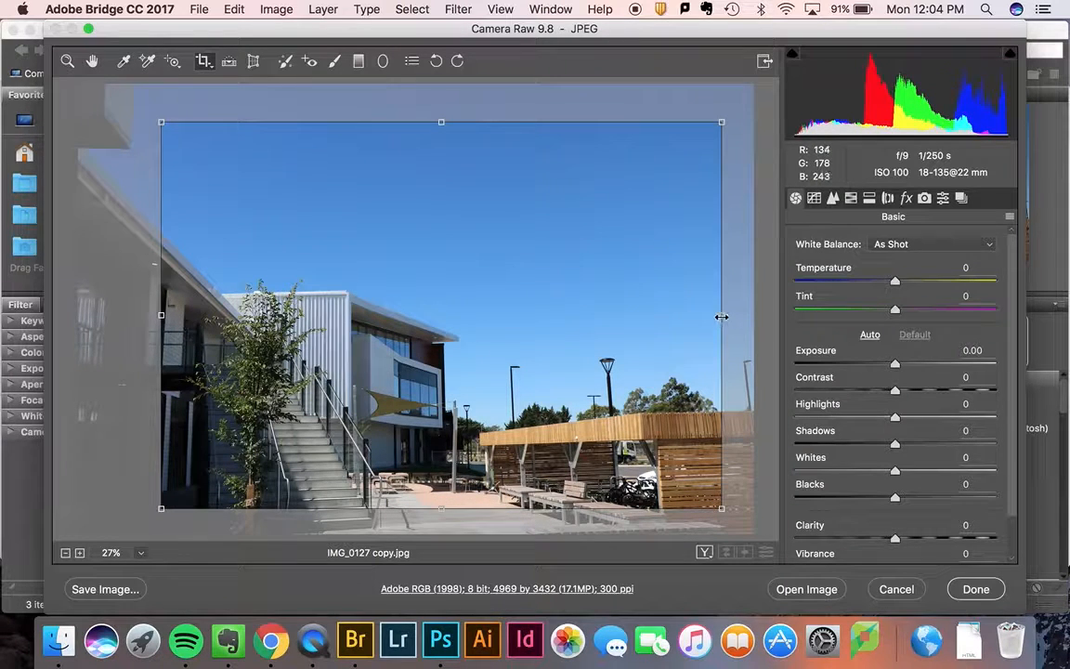
drag(721, 317, 745, 317)
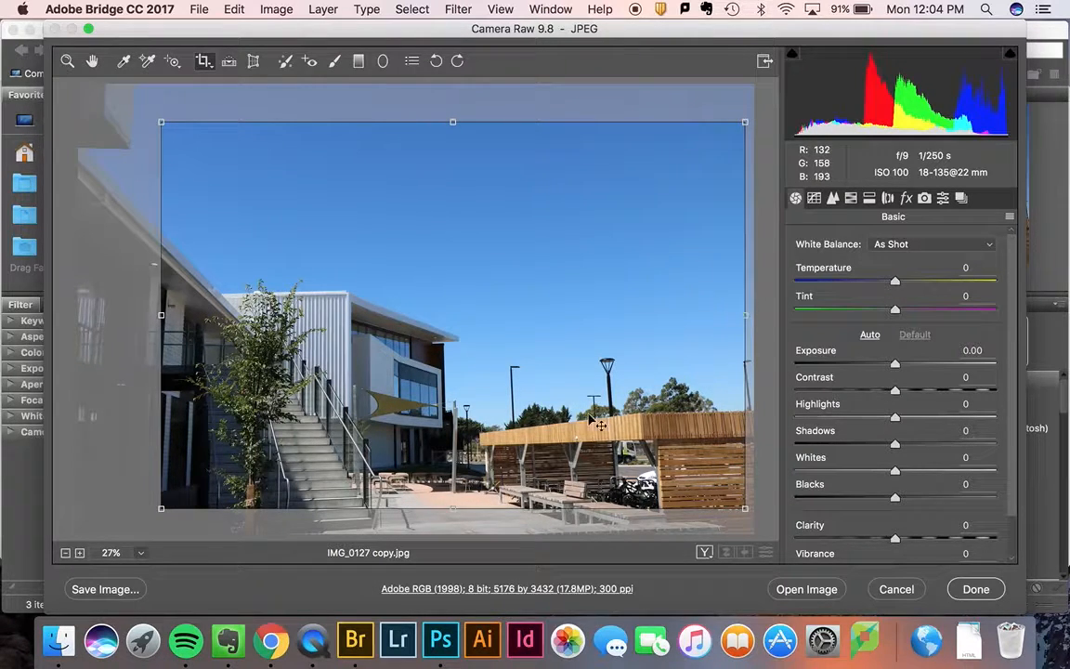
drag(452, 508, 453, 534)
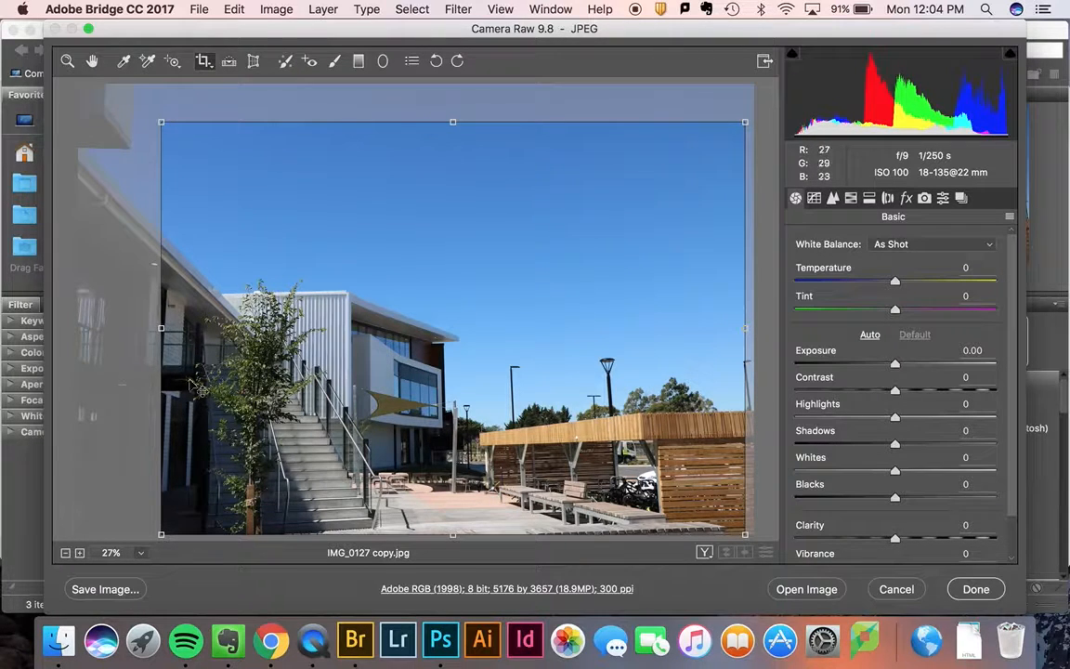
mouse_move(162, 329)
mouse_down()
mouse_move(184, 328)
mouse_move(140, 330)
mouse_up()
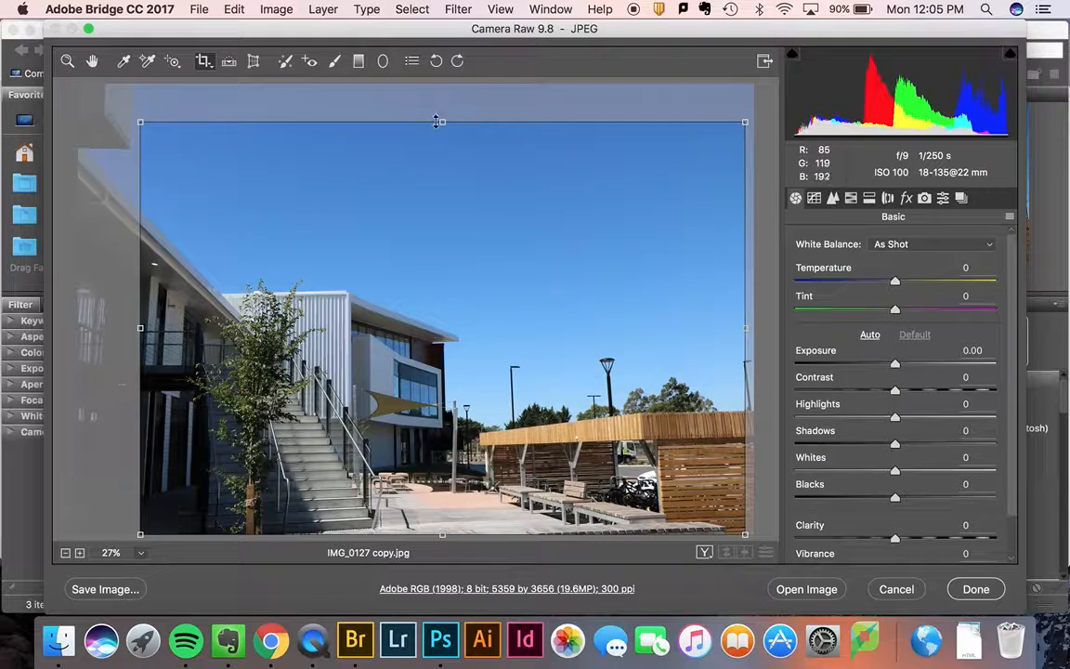
drag(442, 121, 438, 162)
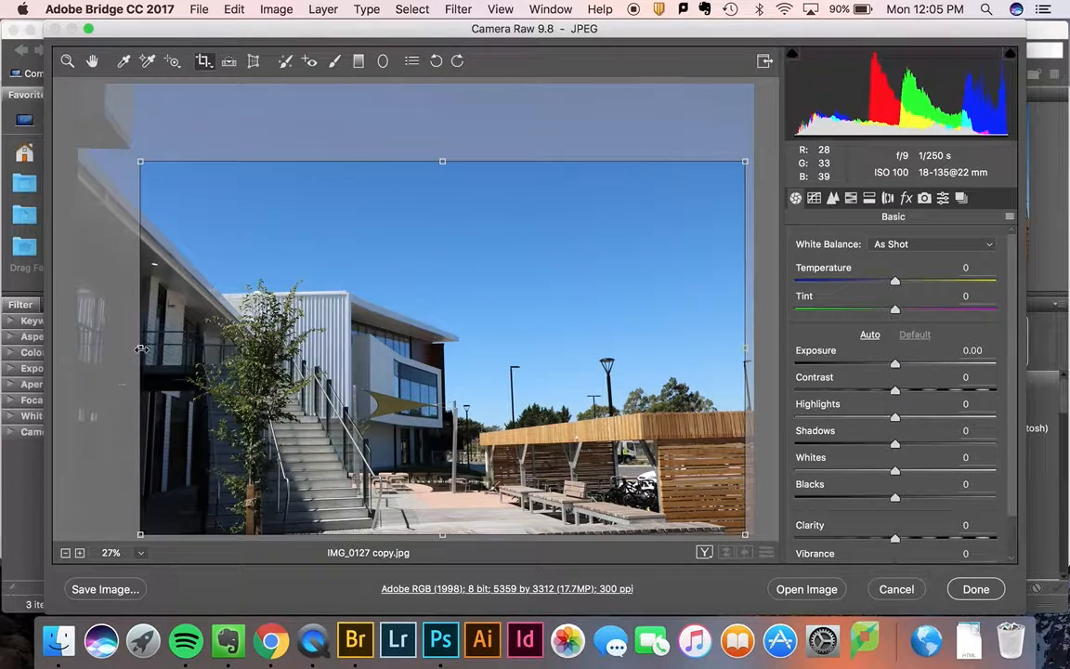
drag(141, 348, 106, 348)
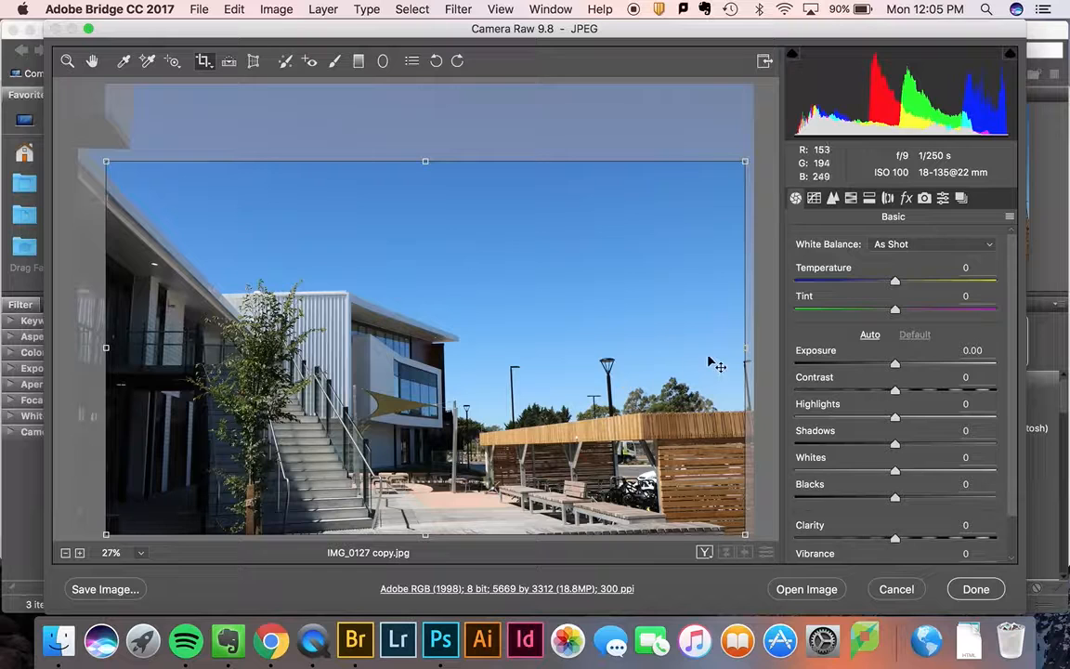
drag(743, 346, 729, 348)
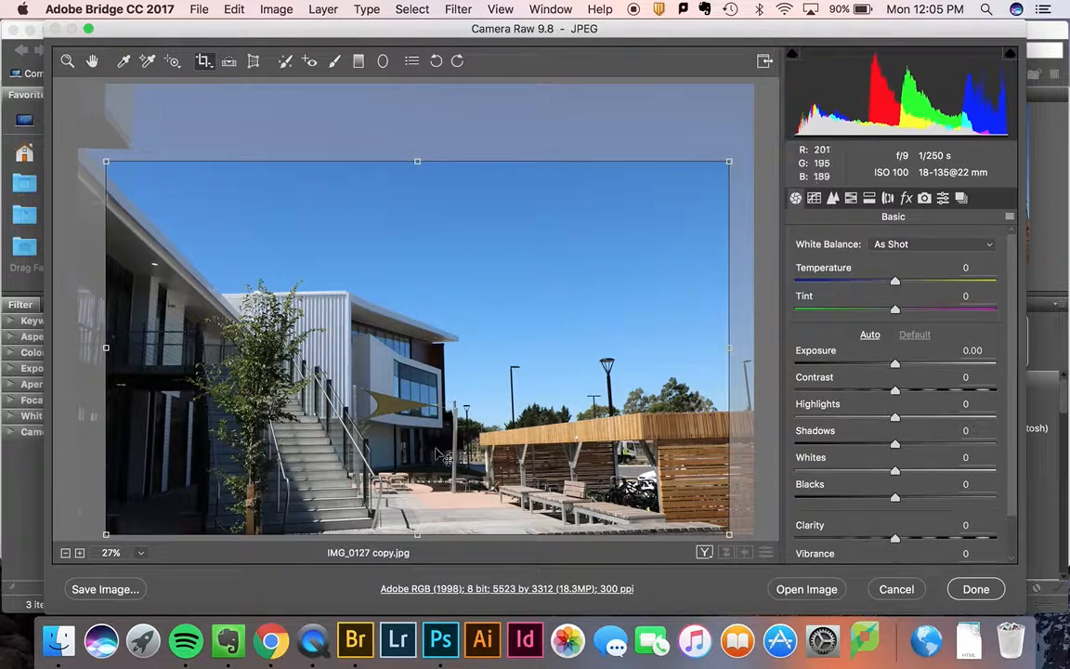
drag(417, 161, 416, 155)
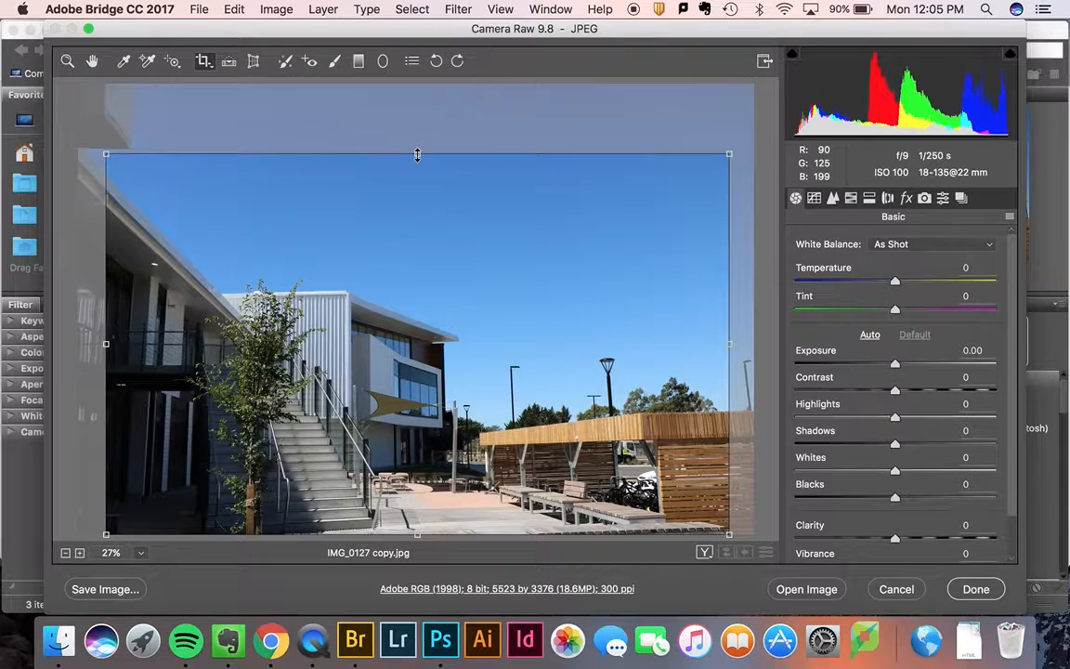
key(Return)
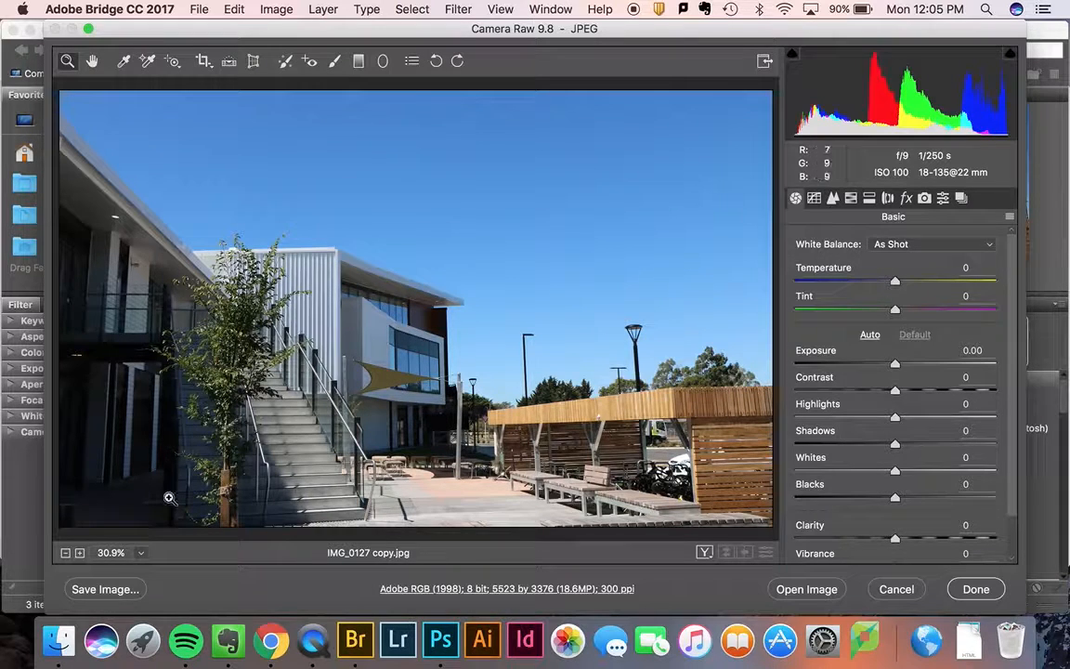
Examine the cropped photo's building details at up to 200% magnification, then the whole composition at 25%
click(80, 554)
click(80, 553)
click(80, 553)
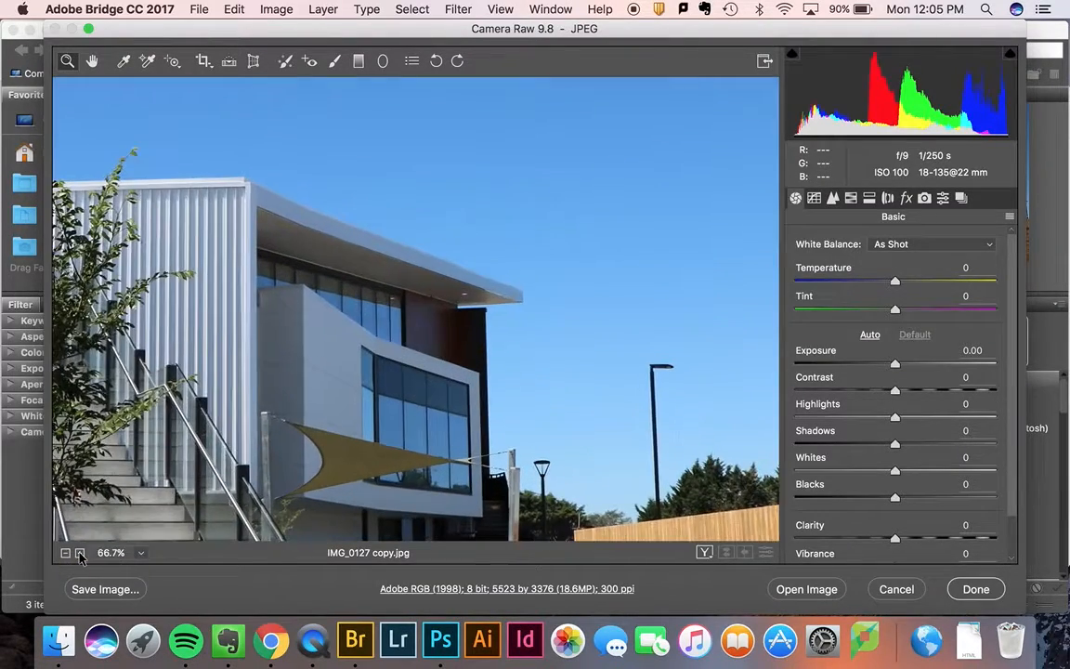
click(80, 554)
click(79, 553)
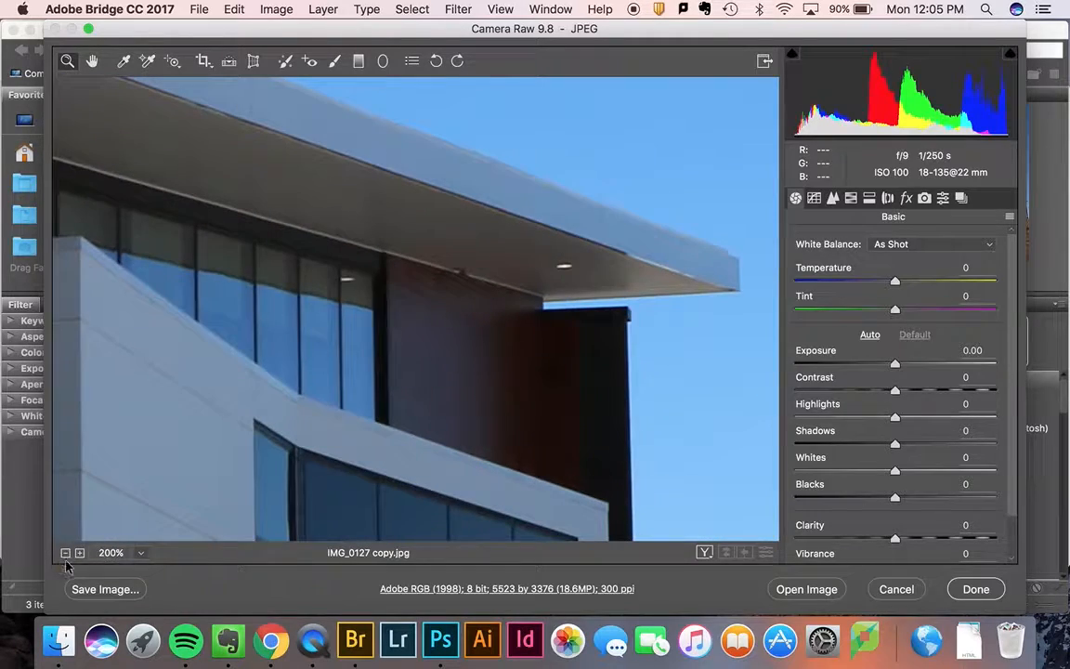
click(66, 554)
click(66, 554)
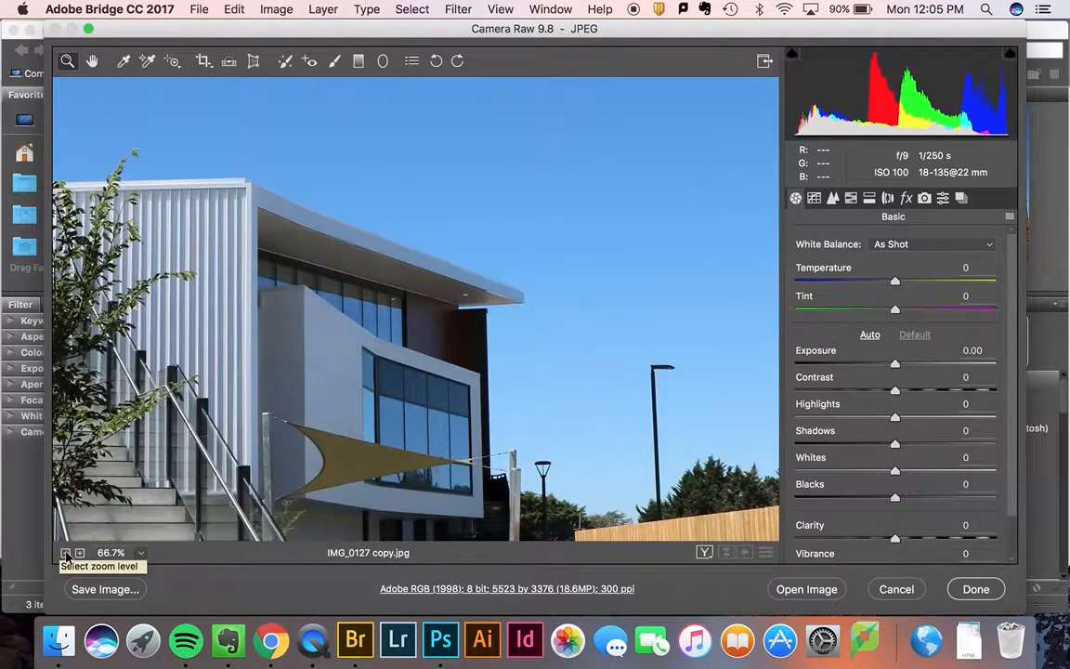
click(66, 553)
click(66, 554)
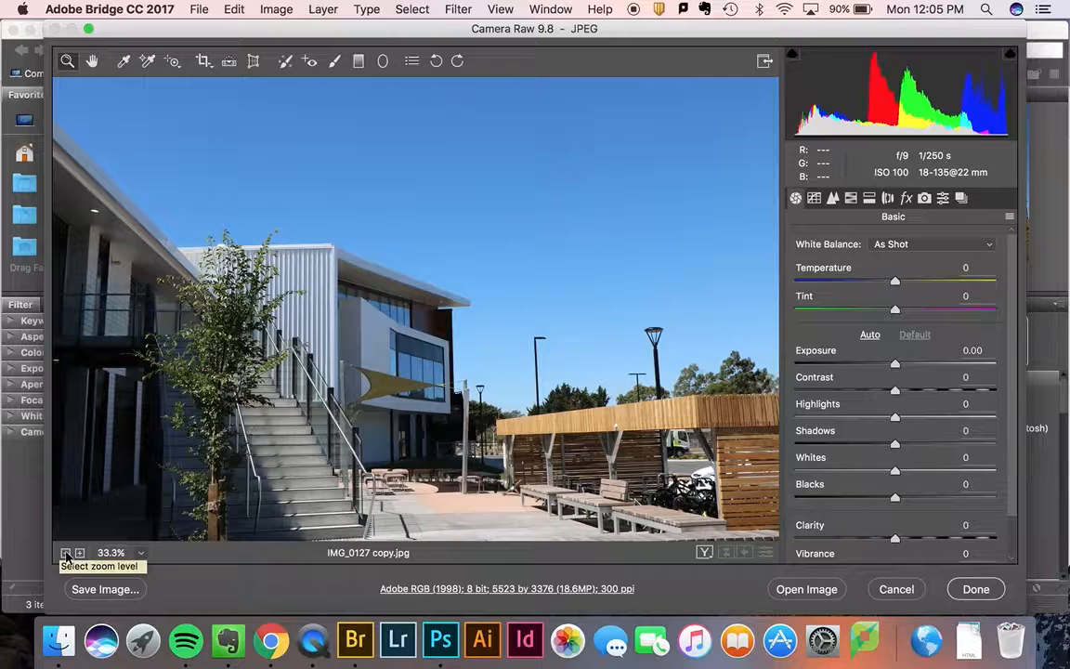
click(66, 554)
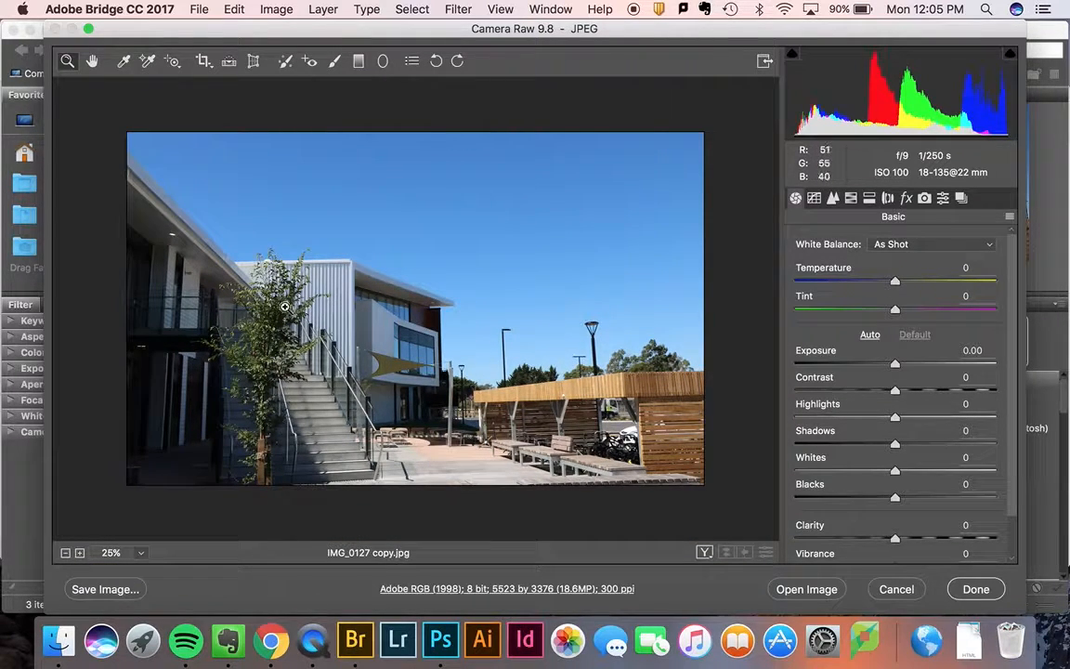
mouse_move(308, 267)
mouse_down()
mouse_move(406, 281)
mouse_move(298, 270)
mouse_move(341, 279)
mouse_move(323, 272)
mouse_up()
click(93, 62)
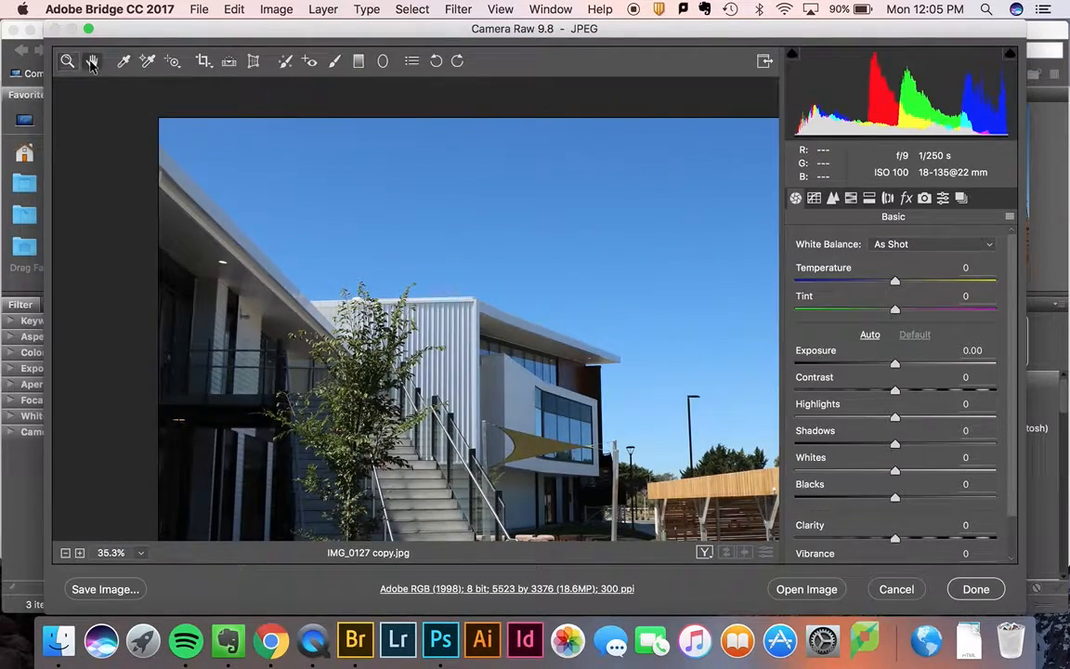
drag(346, 246, 310, 200)
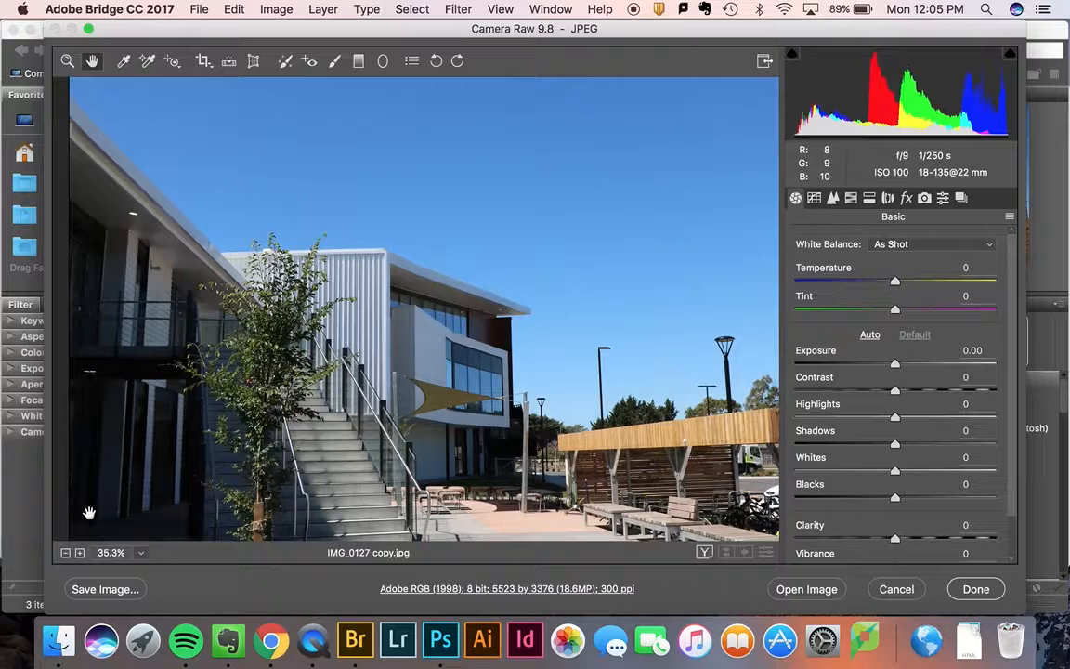
click(66, 553)
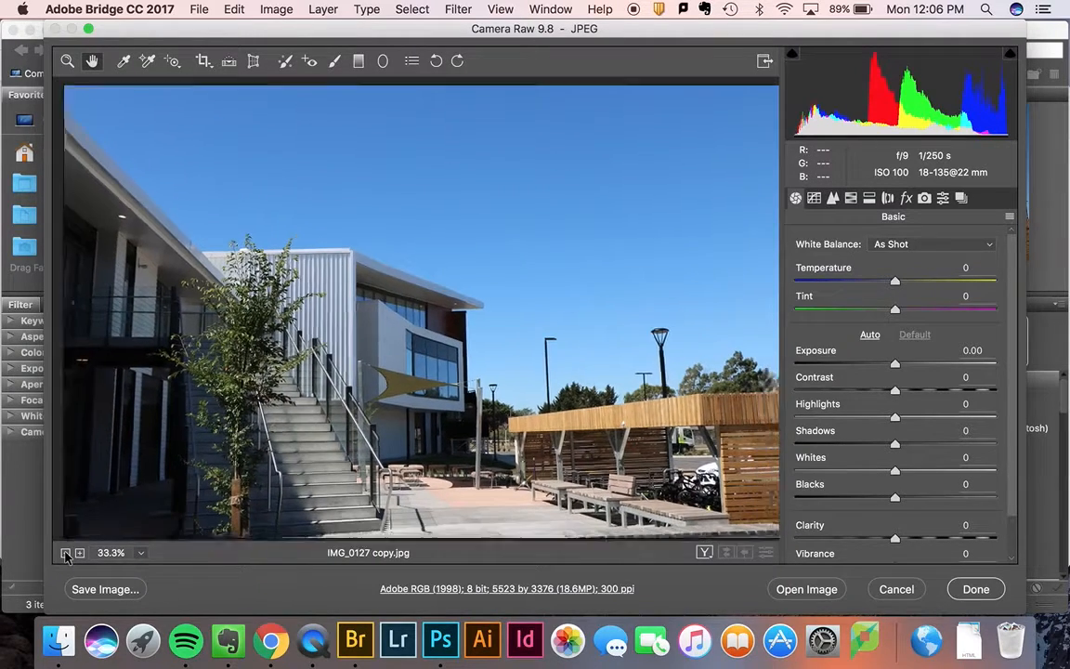
click(66, 552)
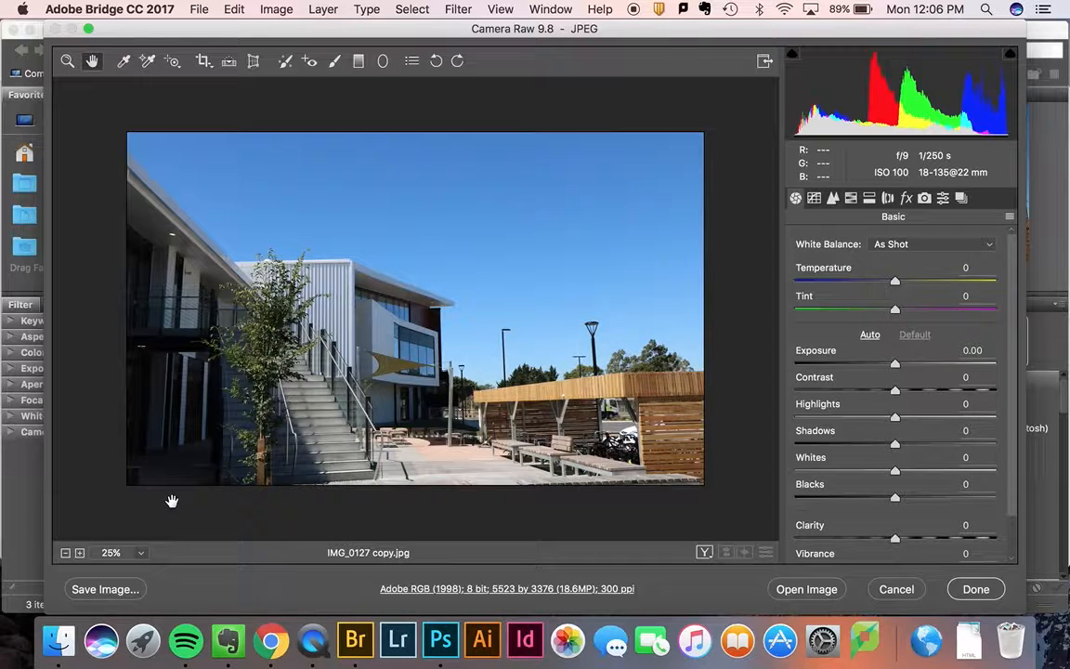
Save the cropped image in the Finals folder as a JPEG named Final 4, and finish the Camera Raw edit
click(104, 588)
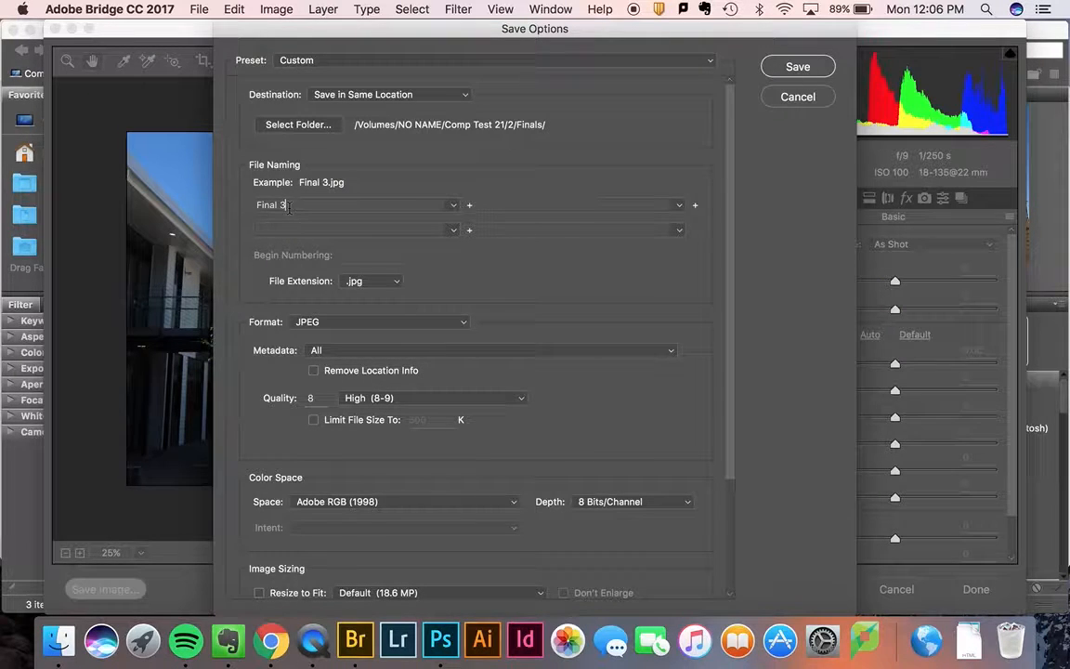
key(BackSpace)
key(BackSpace)
key(BackSpace)
key(BackSpace)
key(BackSpace)
key(BackSpace)
key(BackSpace)
text(Final 4)
scroll(629, 413, down, 3)
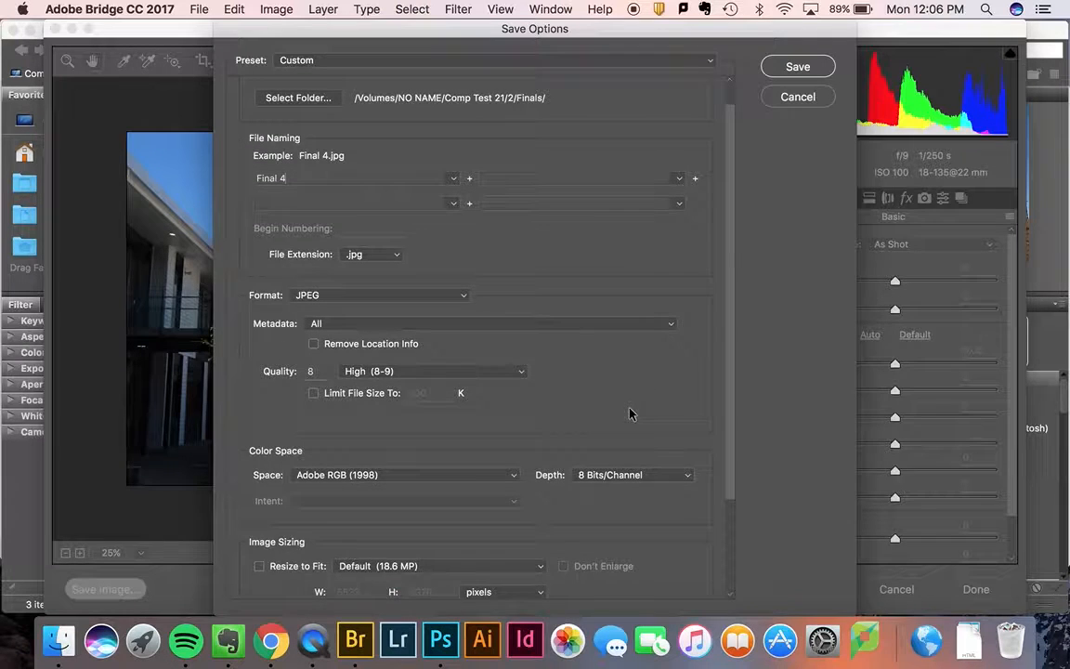
click(802, 70)
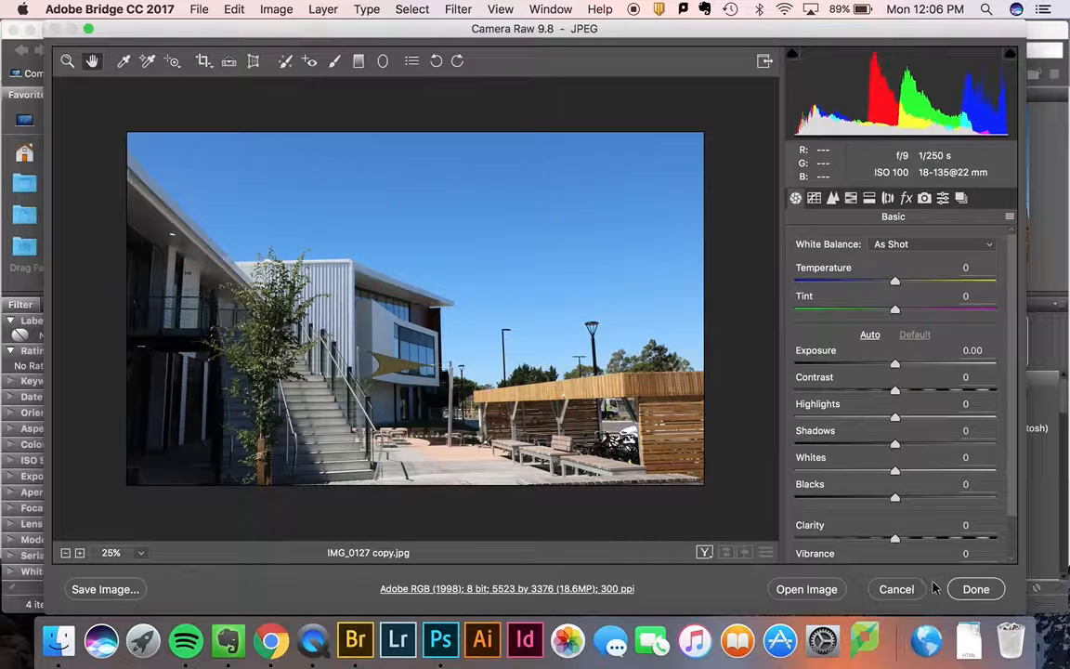
click(975, 590)
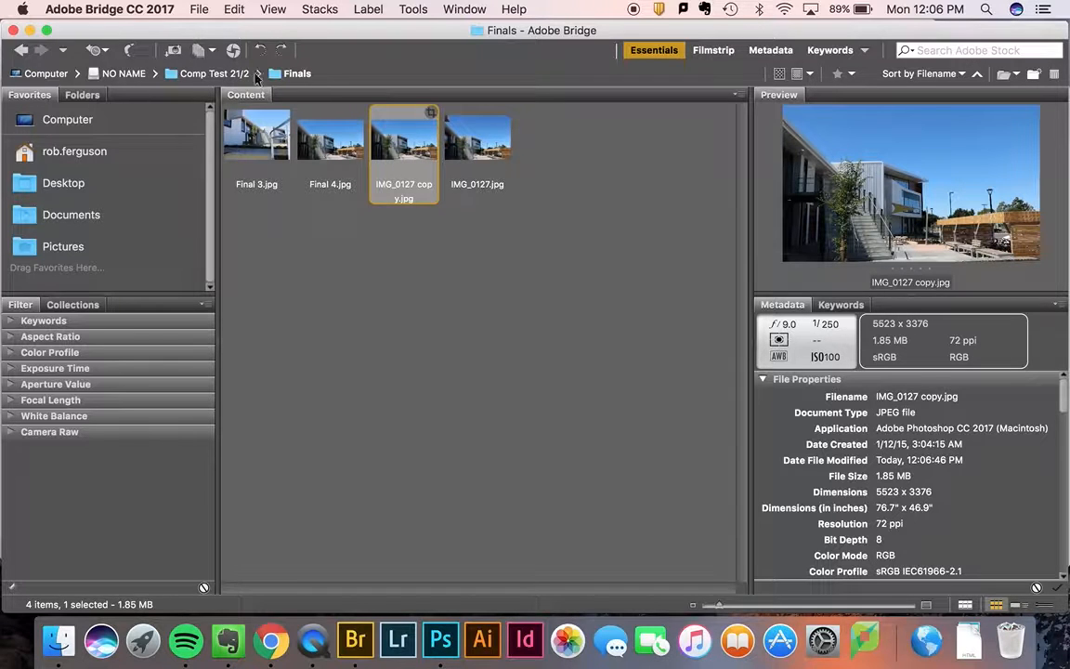
Reopen the selected IMG_0127 copy.jpg in Camera Raw
click(235, 54)
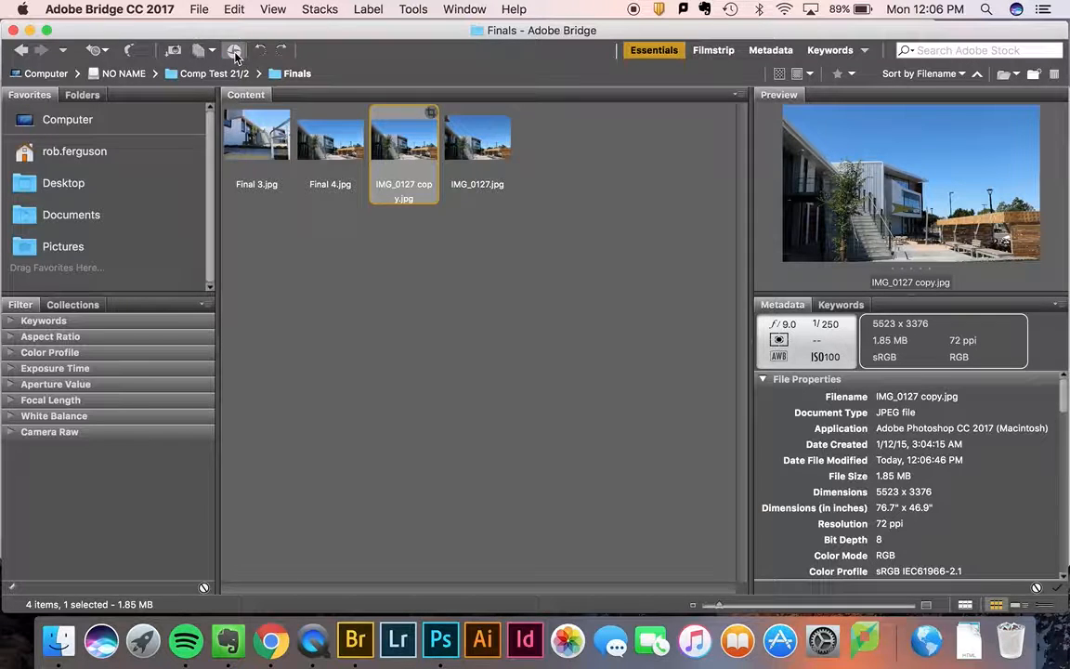